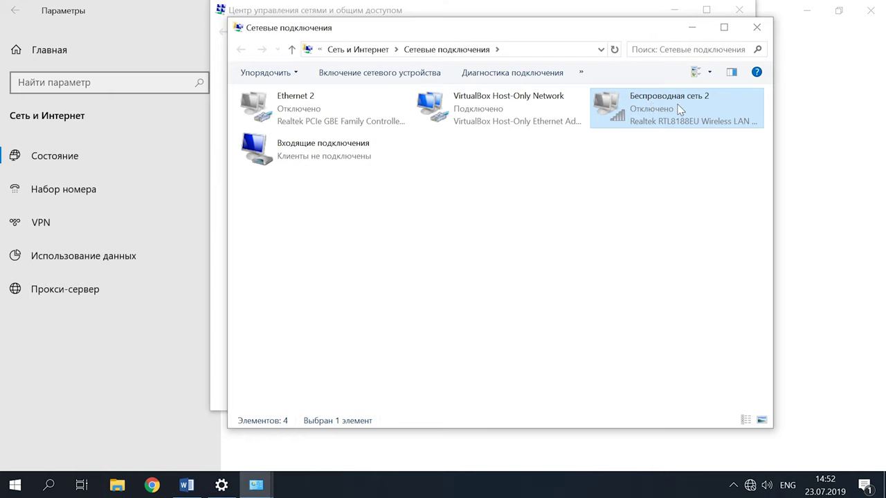
# - Enable the disabled wireless adapter "Беспроводная сеть 2" in the network connections
pyautogui.rightClick(652, 113)
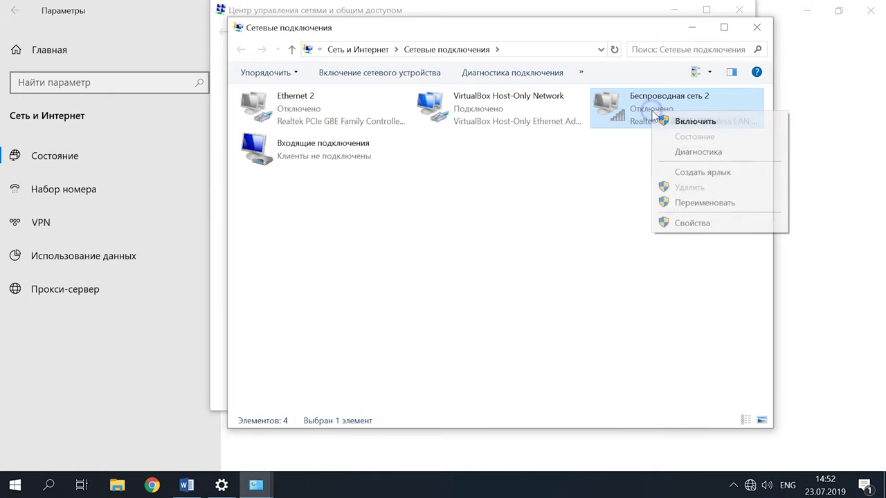
pyautogui.click(695, 121)
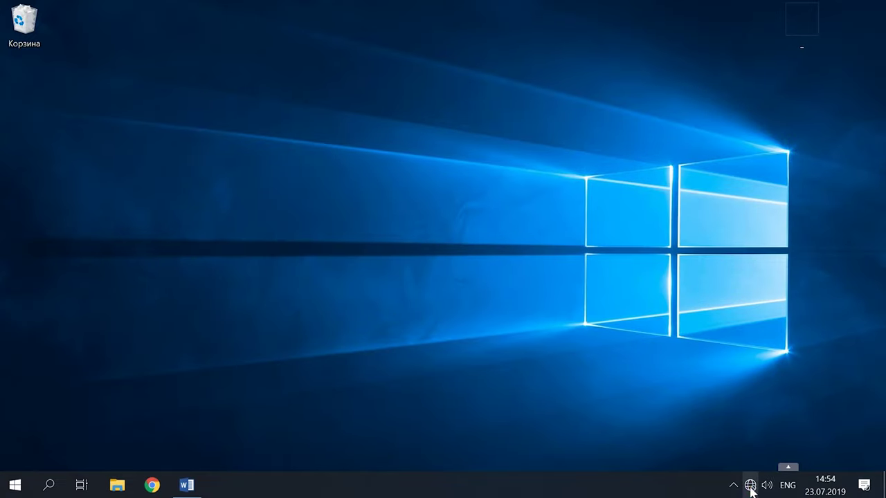
# - Open the network and Internet status settings from the desktop and run the network troubleshooter (Устранение неполадок)
pyautogui.click(746, 486)
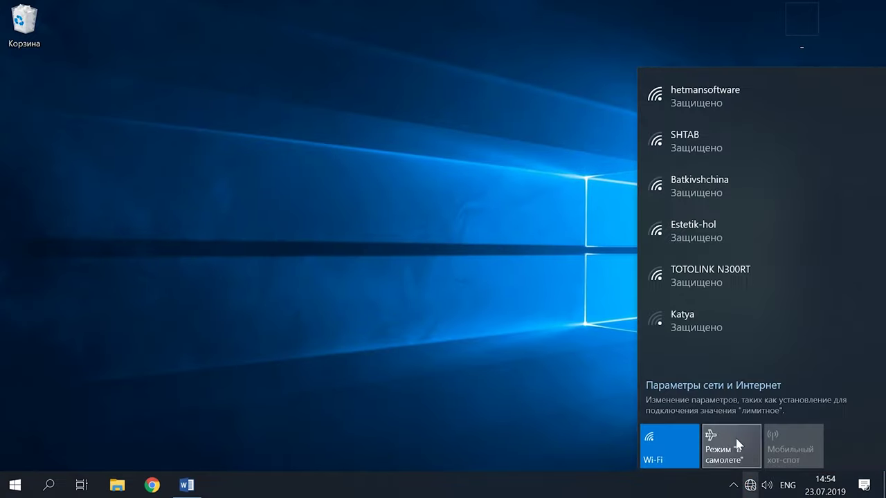
pyautogui.click(725, 389)
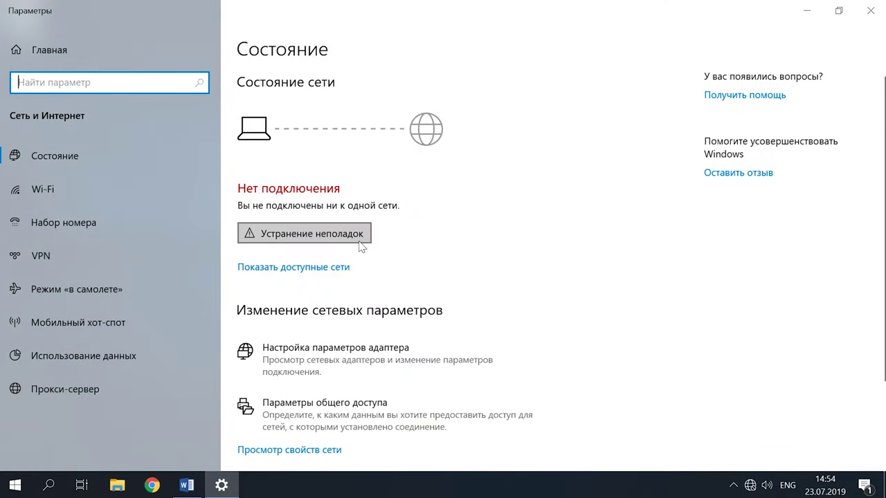
pyautogui.click(338, 235)
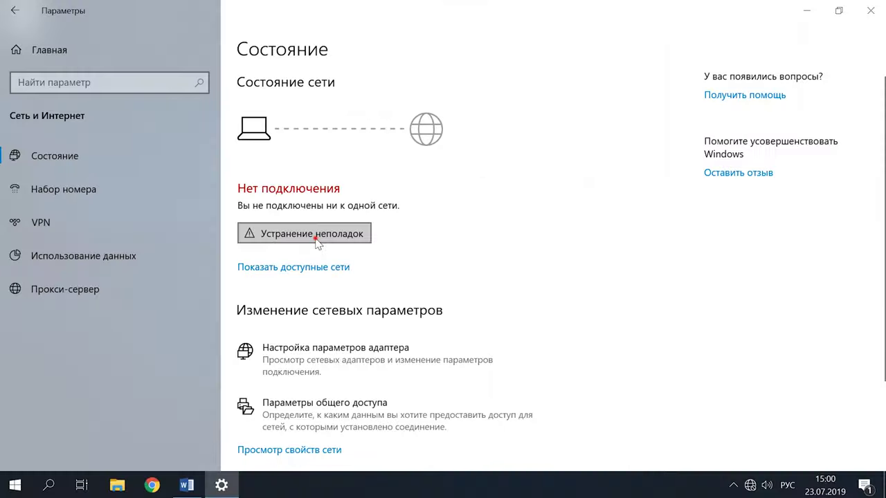
pyautogui.click(316, 237)
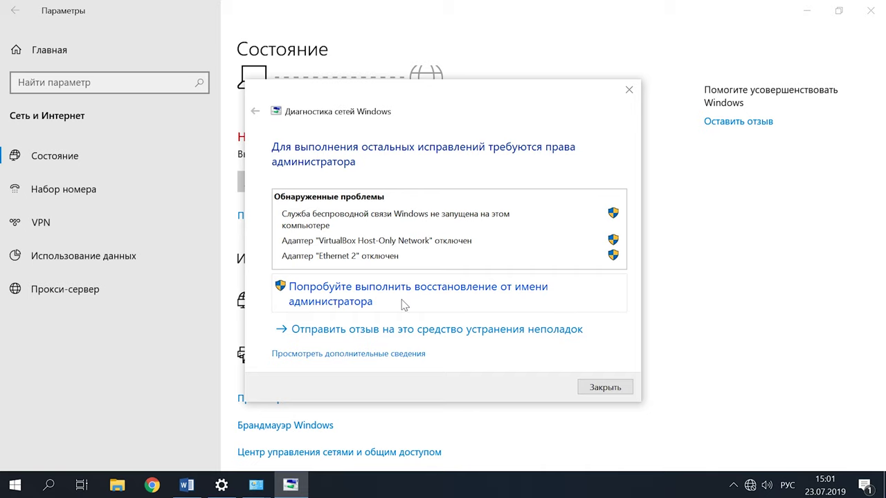
# - Search Windows for "слу" and open the Services console (Службы)
pyautogui.click(47, 484)
pyautogui.write('слу')
pyautogui.click(119, 160)
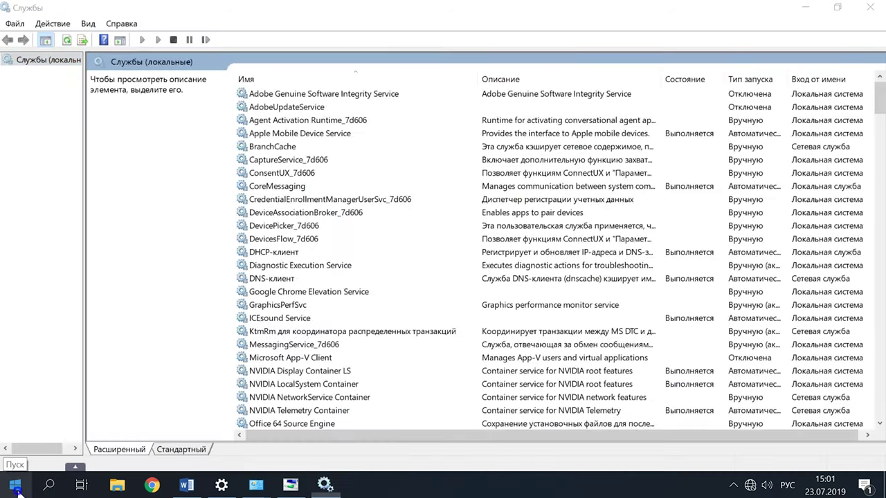
# - Open Computer Management (Управление компьютером) as an alternative route to the services and close it
pyautogui.rightClick(20, 488)
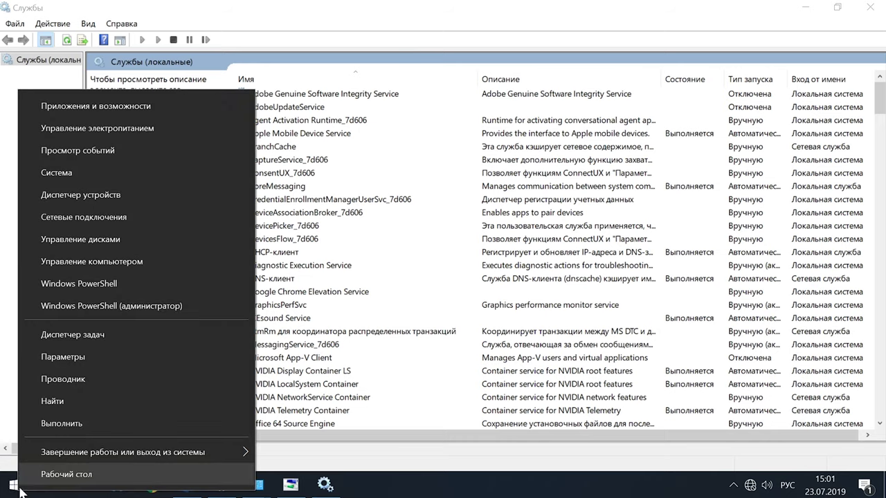
pyautogui.click(98, 266)
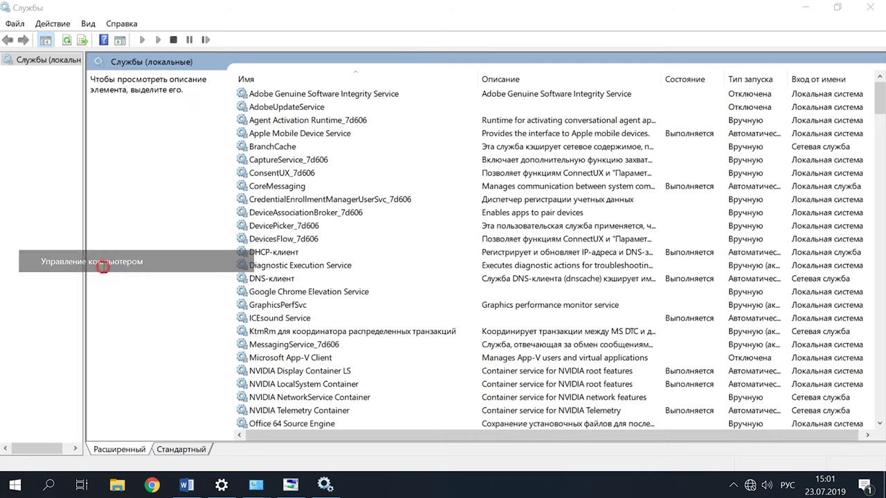
pyautogui.click(92, 196)
pyautogui.hotkey('alt', 'F4')
# - Open the properties of "Служба автонастройки WLAN", keep the startup type at Автоматически and start the service
pyautogui.click(323, 372)
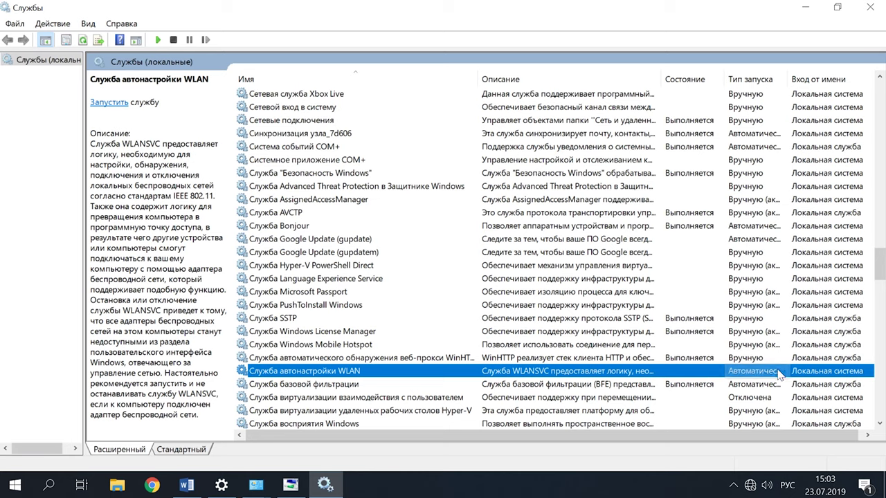
pyautogui.rightClick(711, 373)
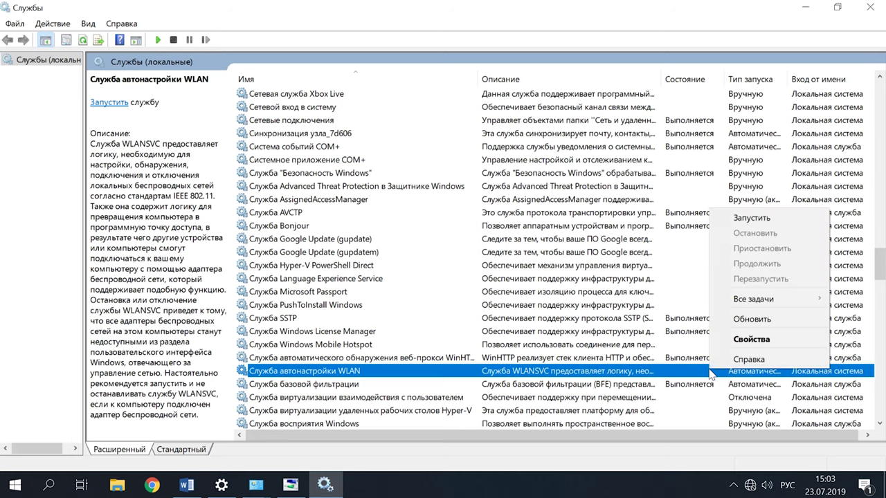
pyautogui.click(751, 340)
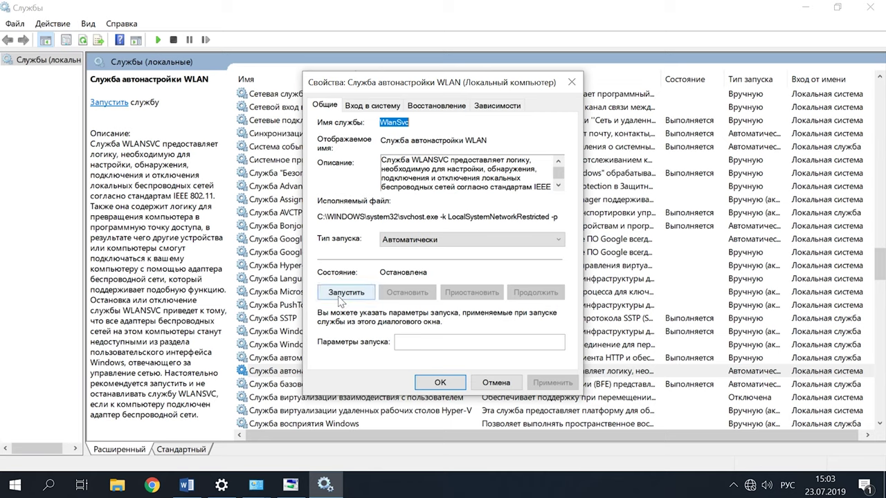
pyautogui.click(426, 240)
pyautogui.click(432, 240)
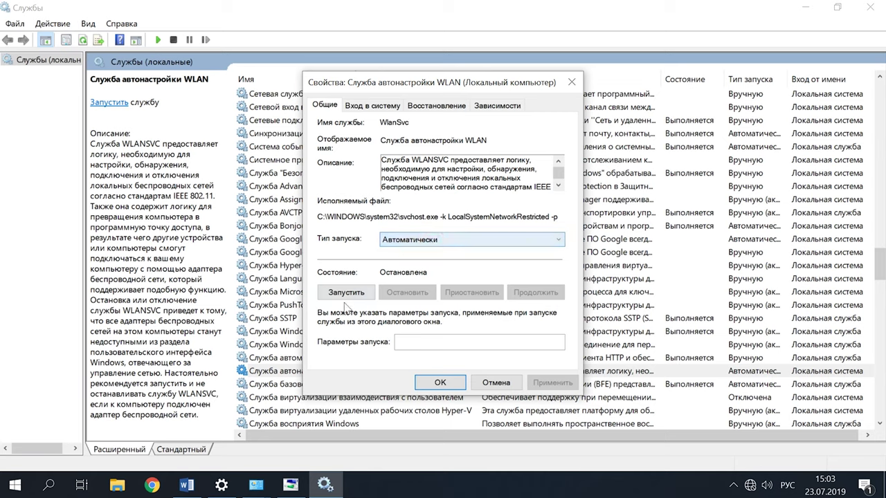
pyautogui.click(350, 295)
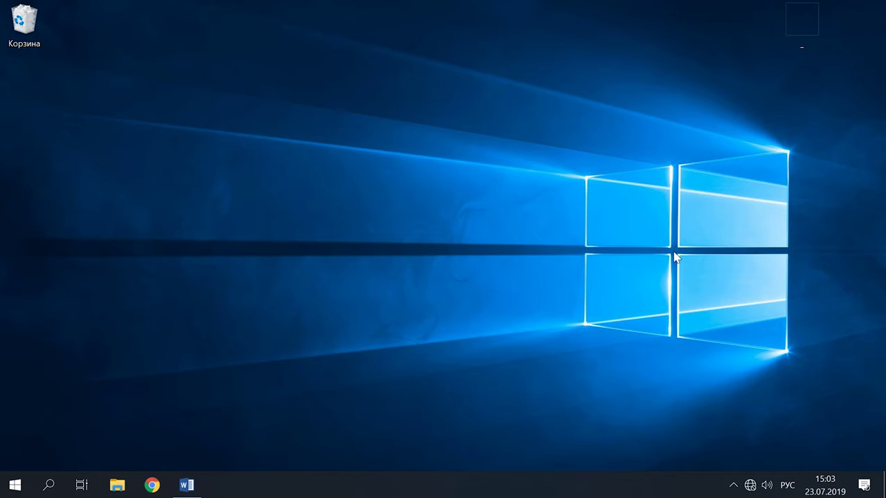
# - Run mblctr.exe from the Run dialog
pyautogui.rightClick(17, 485)
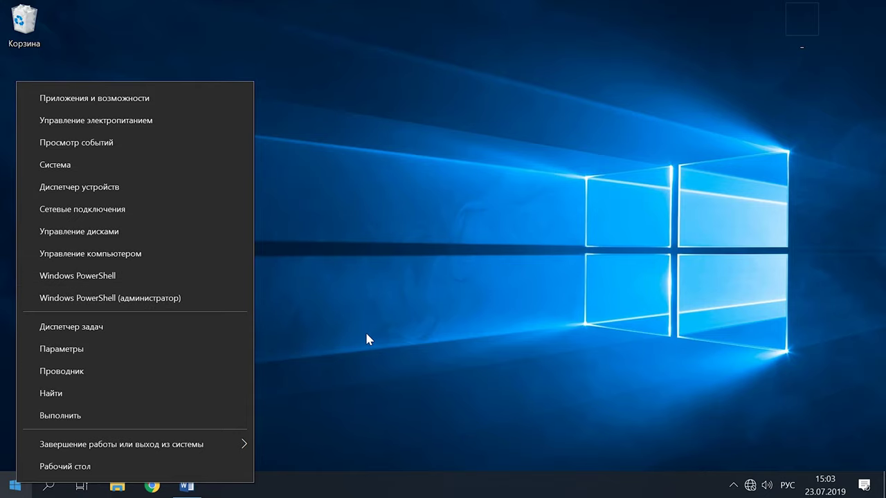
pyautogui.press('super+r')
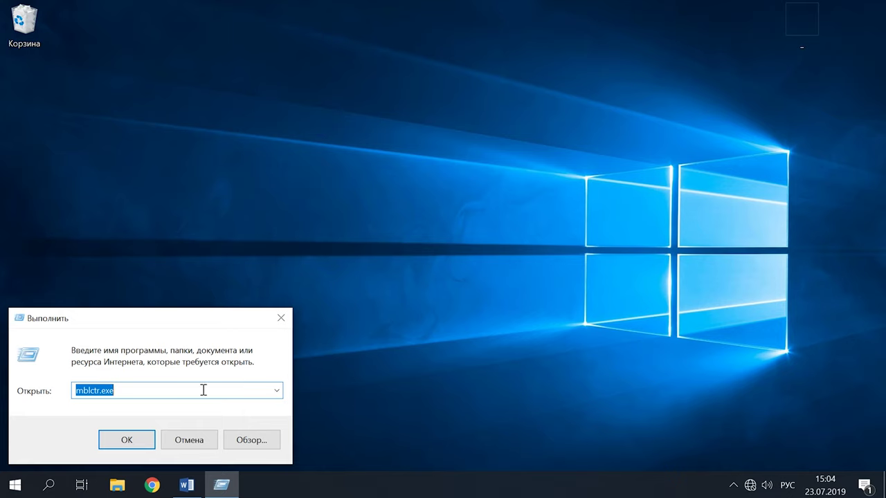
pyautogui.click(121, 437)
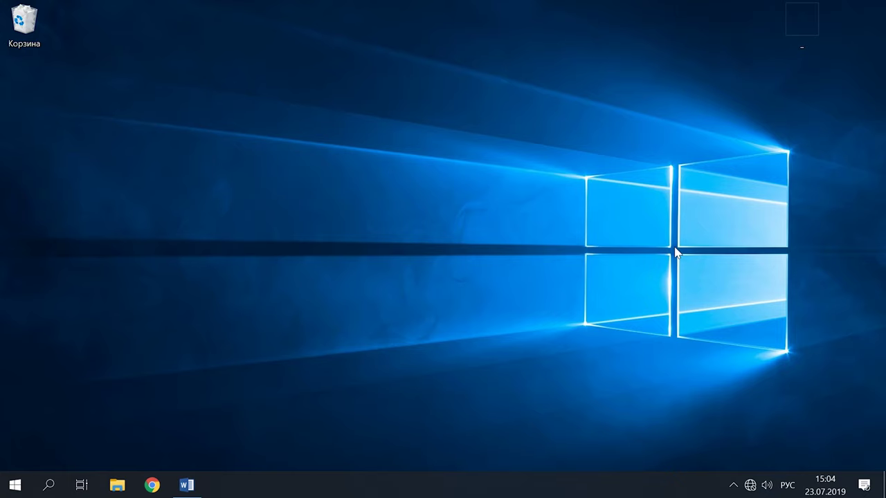
# - Open Device Manager, select the Realtek RTL8188EU wireless adapter under the network adapters and maximize the window
pyautogui.rightClick(14, 486)
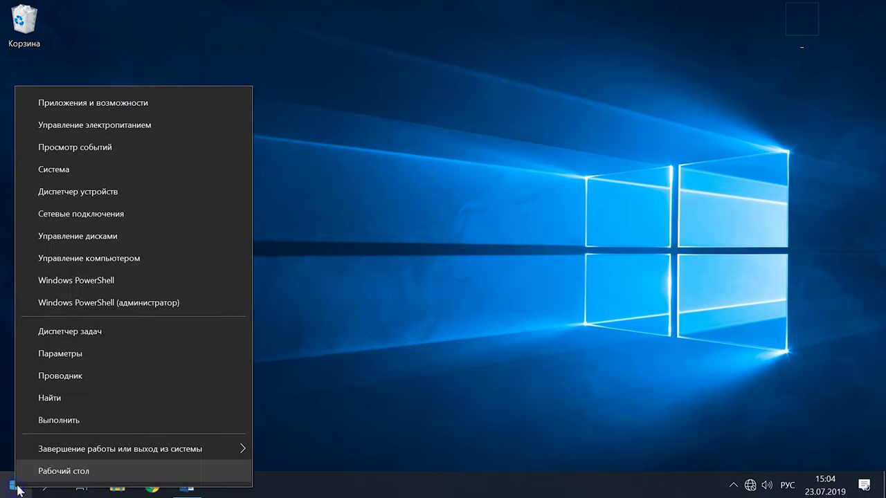
pyautogui.click(104, 200)
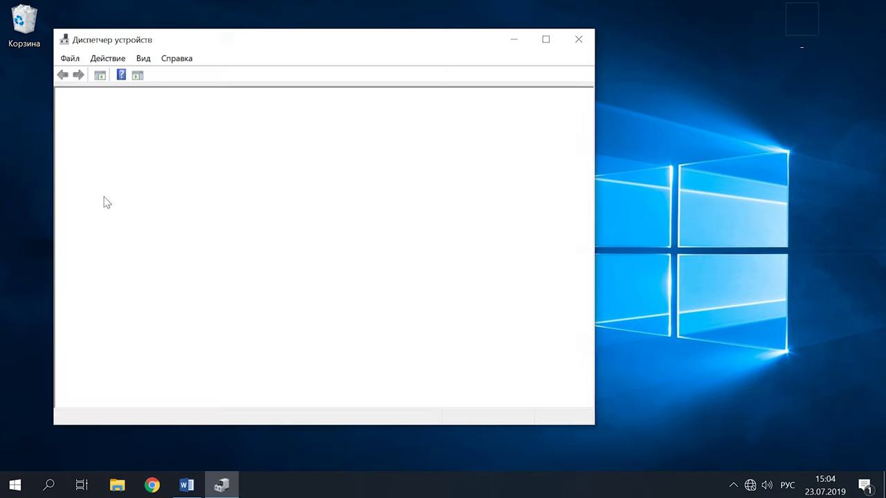
pyautogui.scroll(-1, 103, 323)
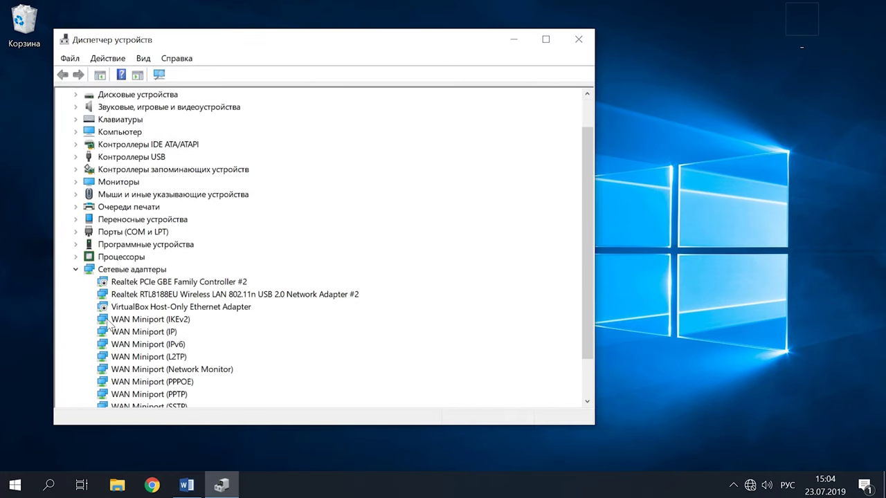
pyautogui.click(198, 295)
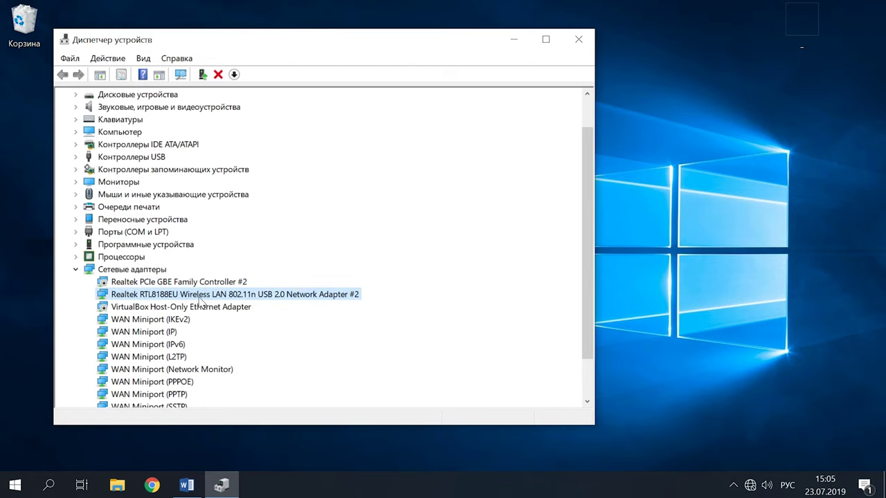
pyautogui.scroll(1, 204, 325)
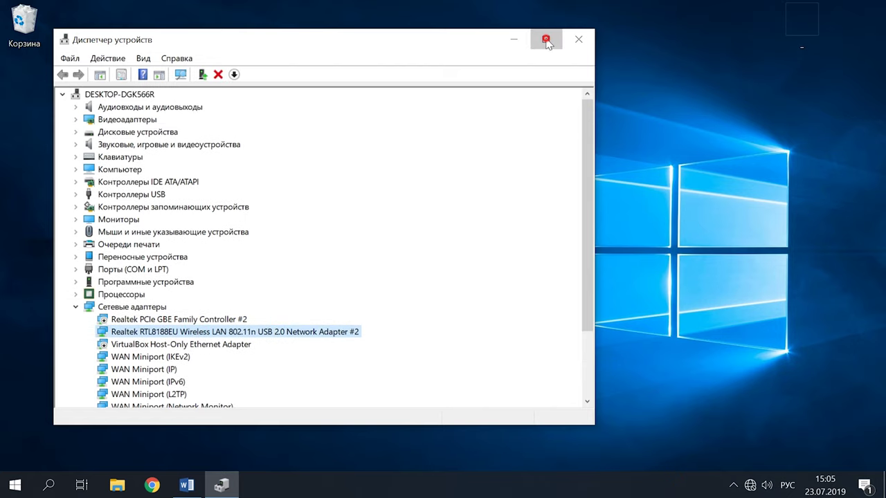
pyautogui.click(546, 40)
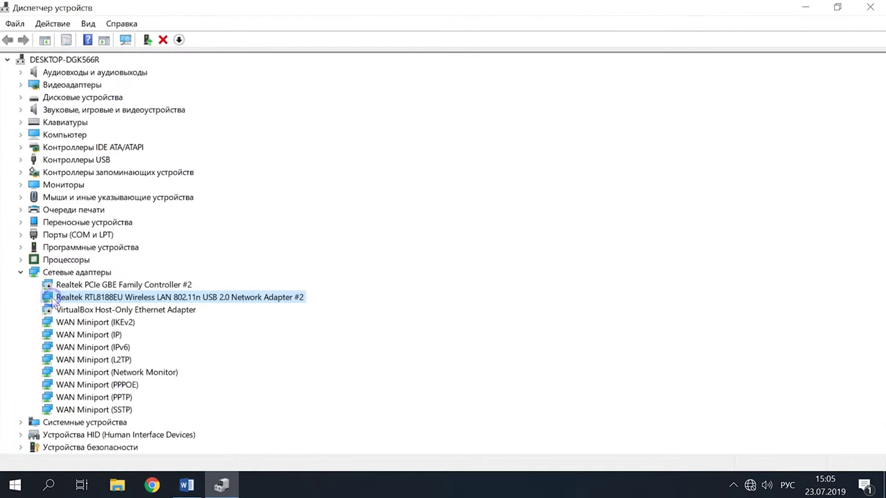
# - Open the Realtek RTL8188EU wireless adapter's properties, and enable the device from its disabled state
pyautogui.rightClick(53, 299)
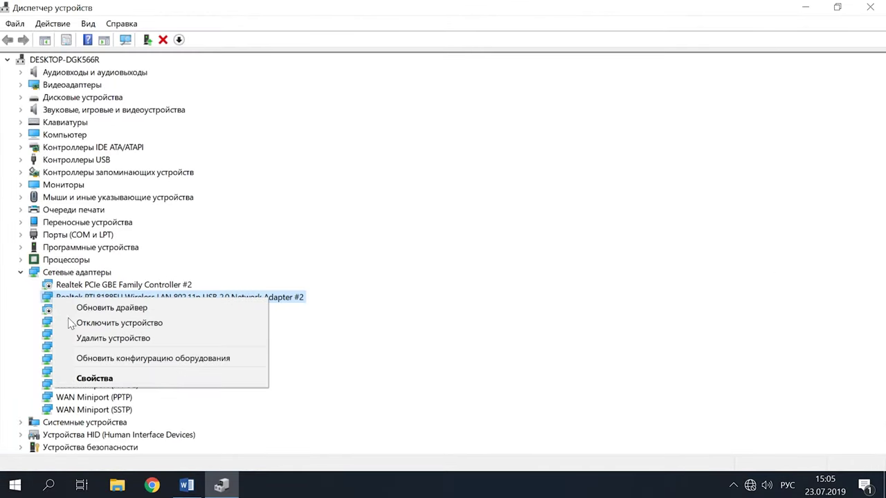
pyautogui.click(122, 379)
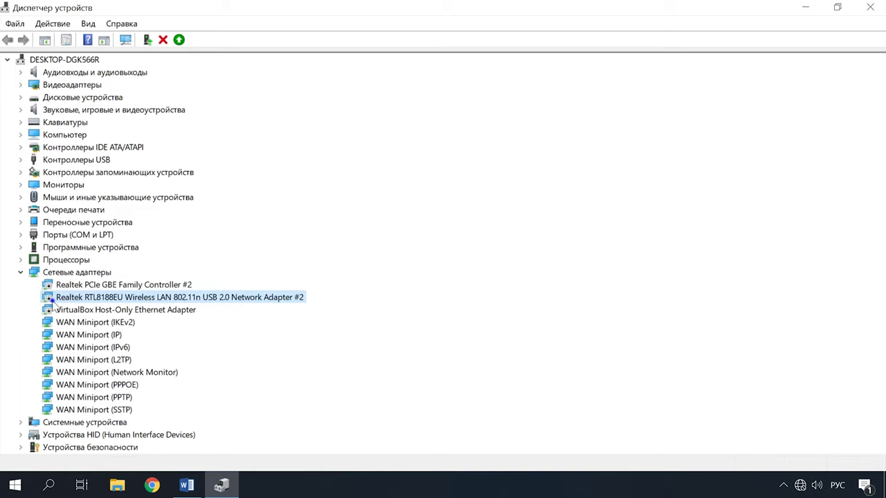
pyautogui.rightClick(54, 305)
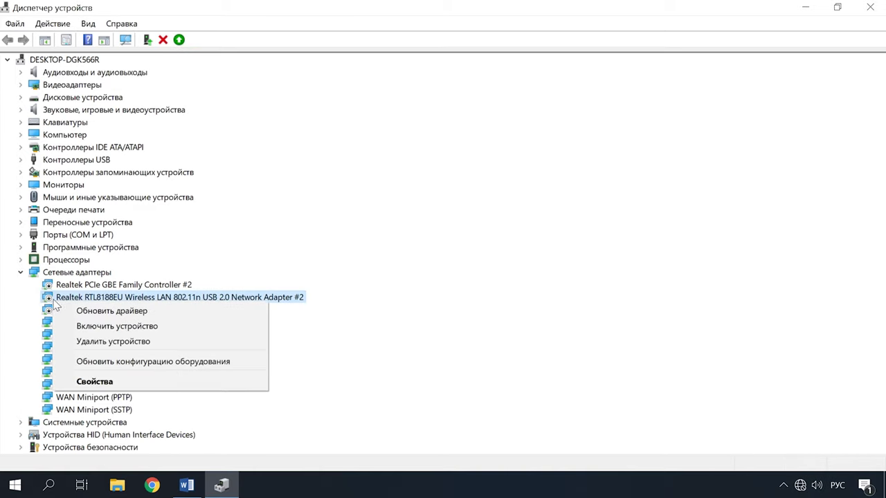
pyautogui.click(115, 331)
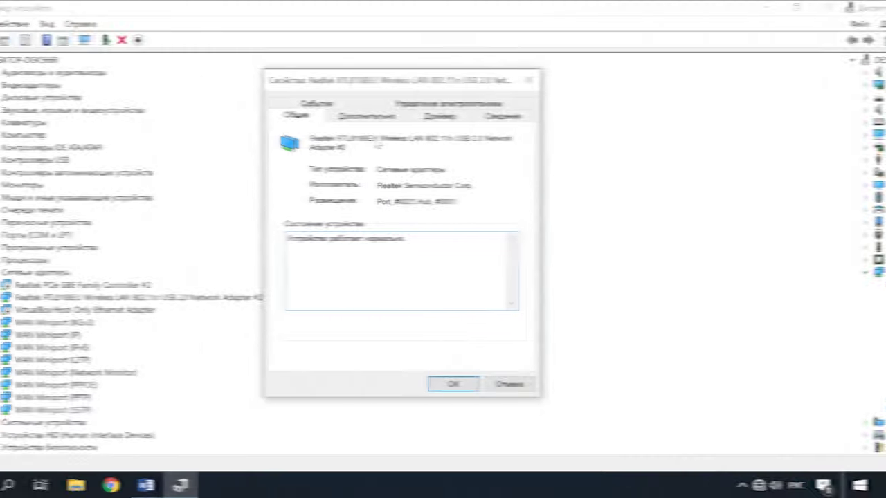
# - Start a driver update for the Realtek RTL8188EU wireless adapter from its driver properties
pyautogui.click(476, 117)
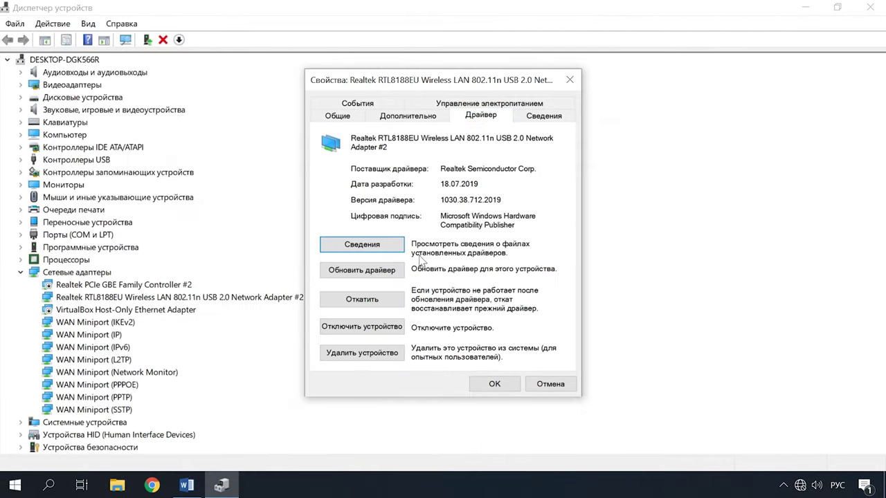
pyautogui.click(365, 274)
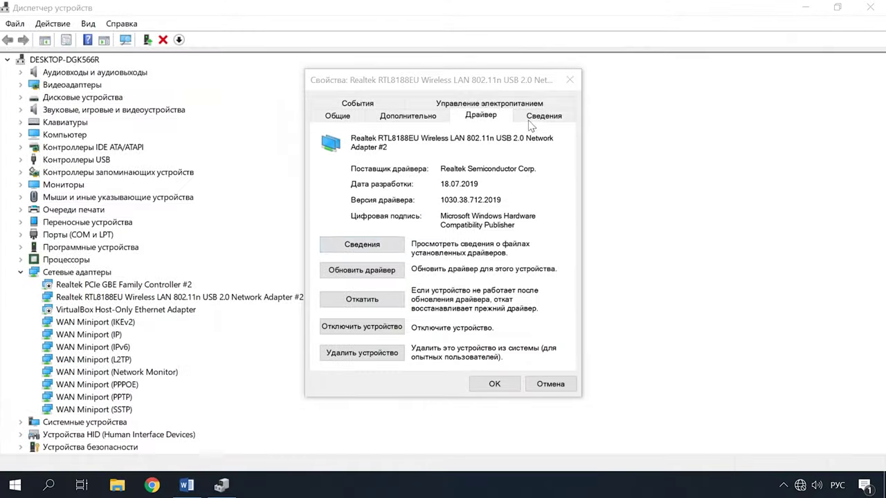
# - Copy the wireless adapter's first hardware ID (ИД оборудования) and search for USB\VID_0BDA&PID_8179&REV_0000 in Chrome
pyautogui.click(541, 118)
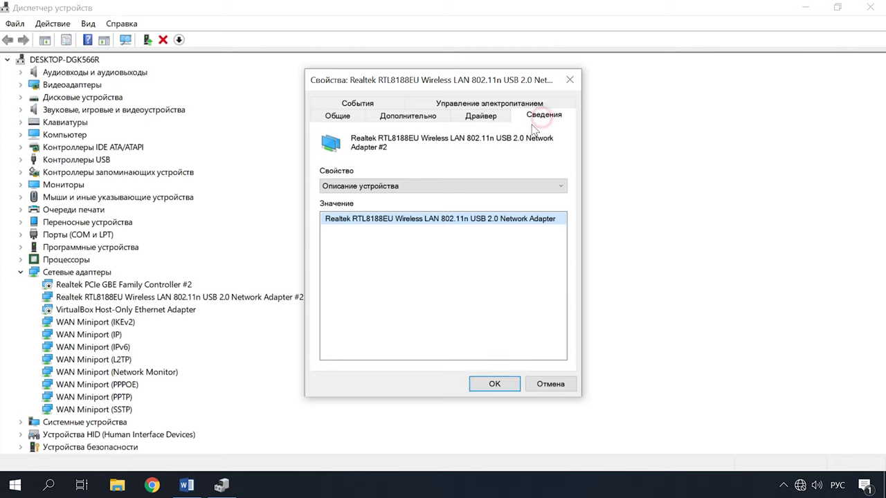
pyautogui.click(477, 185)
pyautogui.click(363, 218)
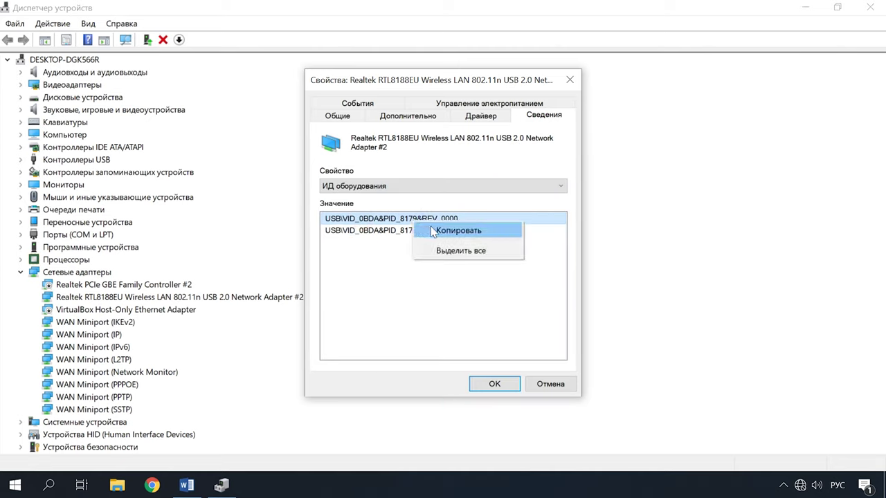
pyautogui.click(152, 485)
pyautogui.write('USB\\VID_0BDA&PID_8179&REV_0000')
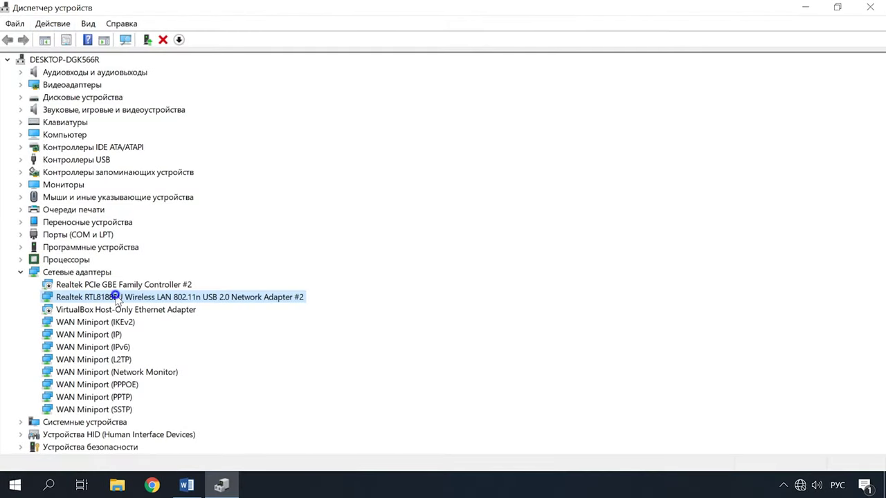
# - View the advanced properties (Дополнительно) of the Realtek RTL8188EU wireless adapter
pyautogui.rightClick(117, 296)
pyautogui.click(174, 376)
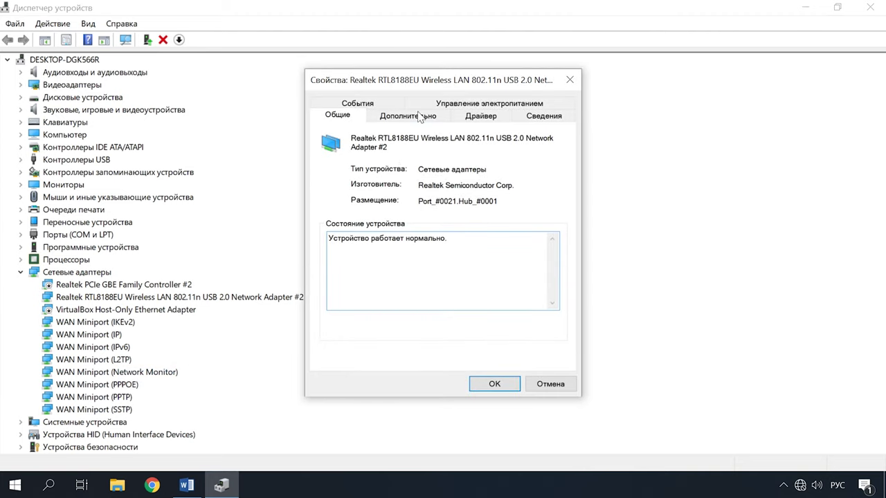
pyautogui.click(415, 116)
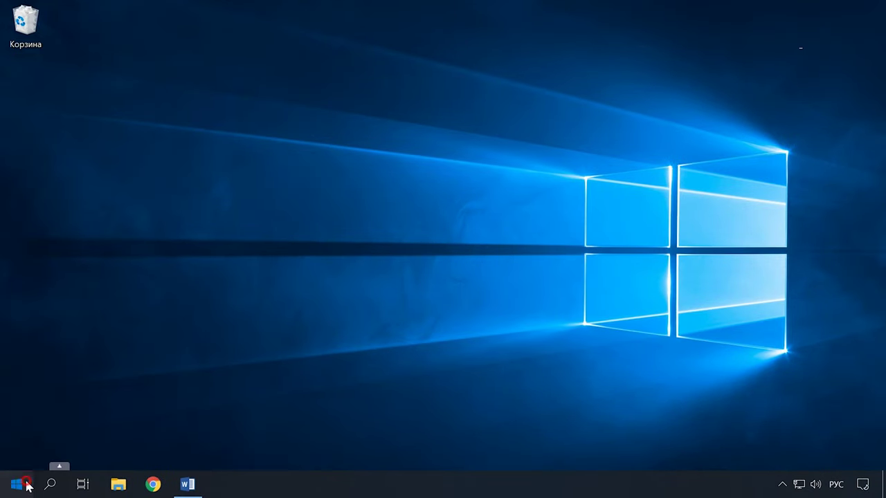
# - Open the airplane mode settings (Режим «в самолете») in the network and Internet section of Windows Settings
pyautogui.click(20, 481)
pyautogui.click(18, 422)
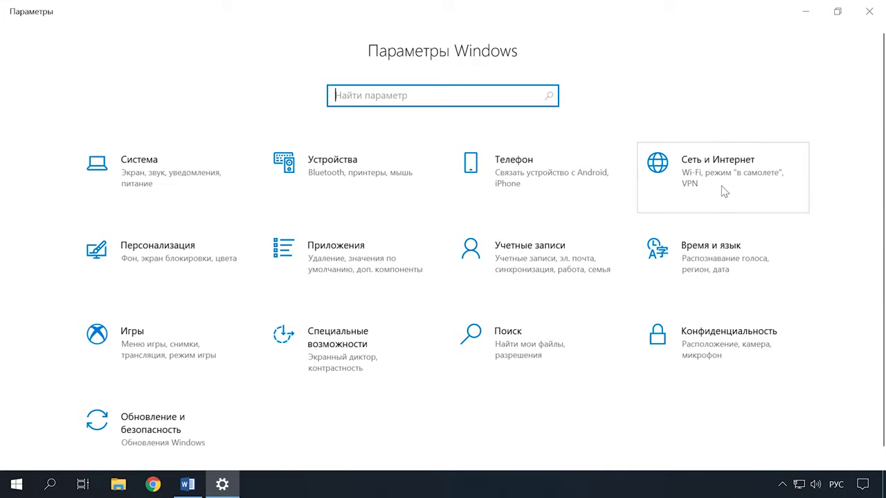
pyautogui.click(724, 191)
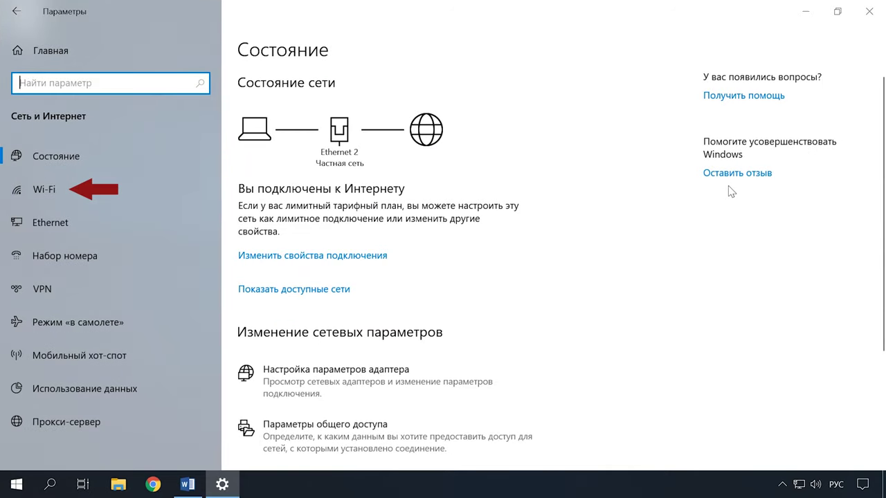
pyautogui.click(88, 325)
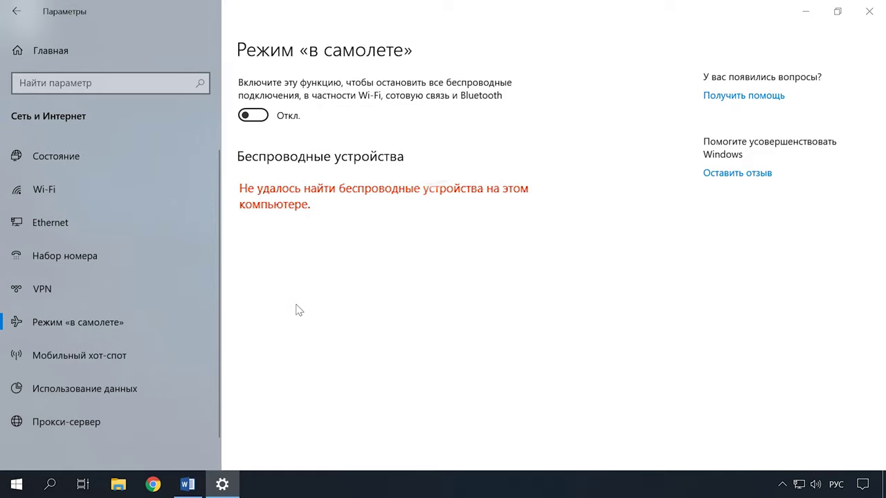